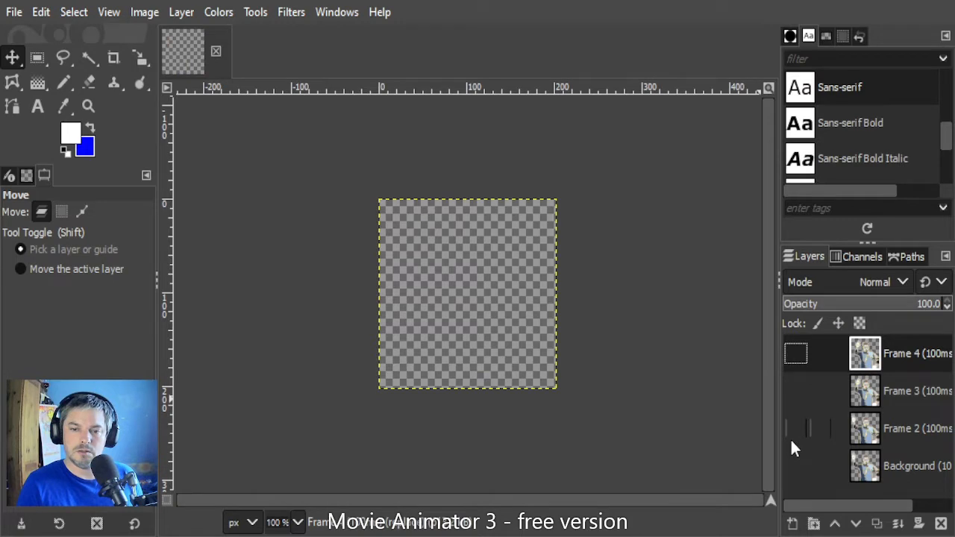
Step: Toggle the visibility of the Frame 2, Frame 4, Frame 3 and Background layers to preview the animation frames
{"action": "left_click", "coordinate": [795, 430]}
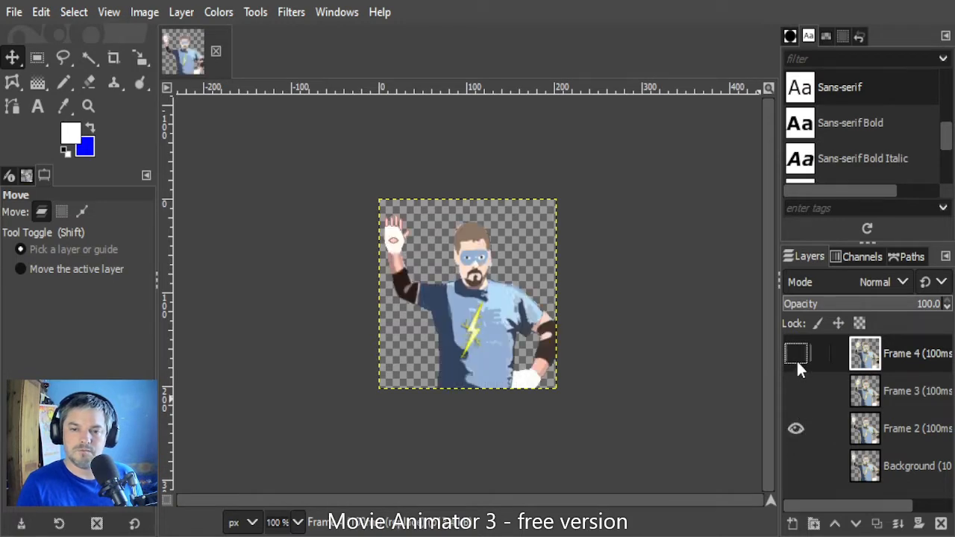
{"action": "left_click", "coordinate": [795, 354]}
{"action": "left_click", "coordinate": [795, 391]}
{"action": "left_click", "coordinate": [796, 466]}
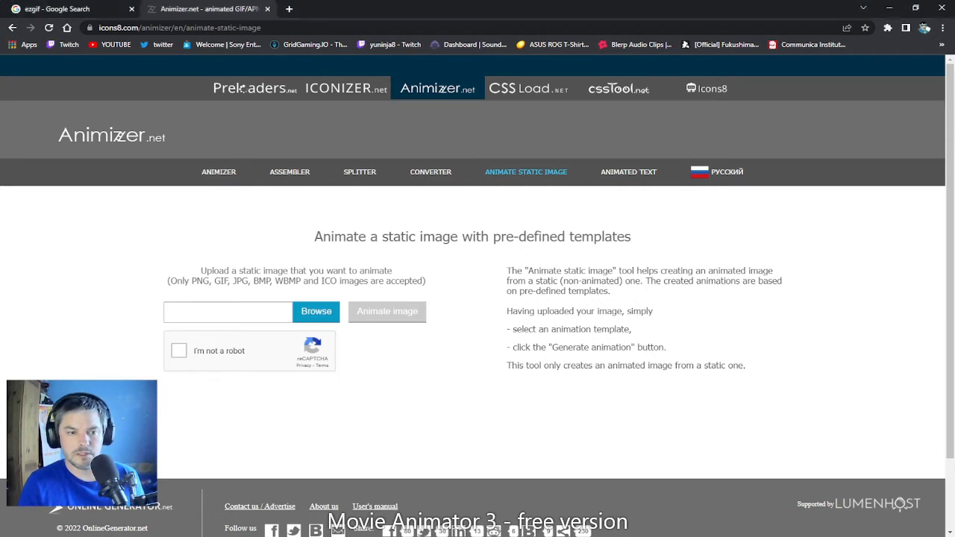
Step: Switch to Animizer.net in the browser, upload "subbadges 9 months.png" as the static image and complete the robot check
{"action": "left_click", "coordinate": [323, 318]}
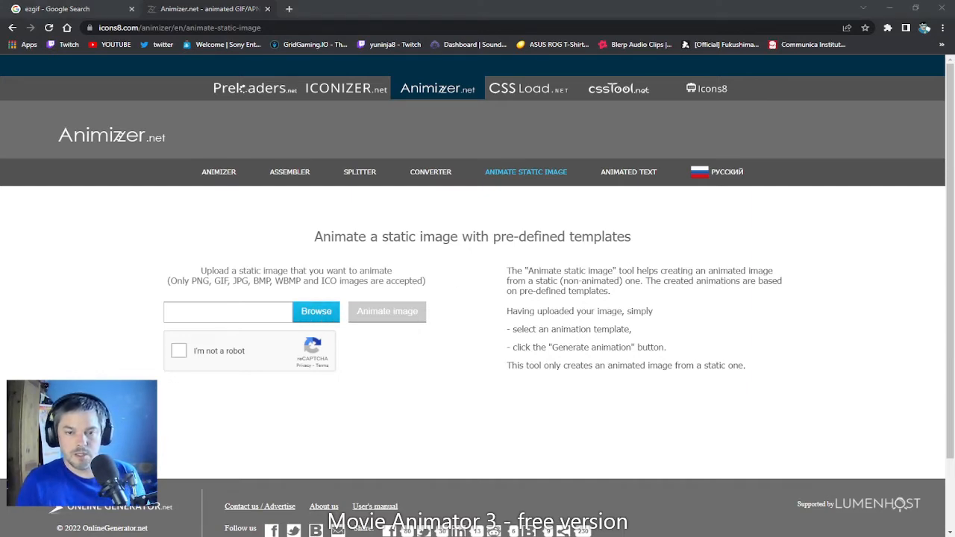
{"action": "left_click", "coordinate": [863, 520]}
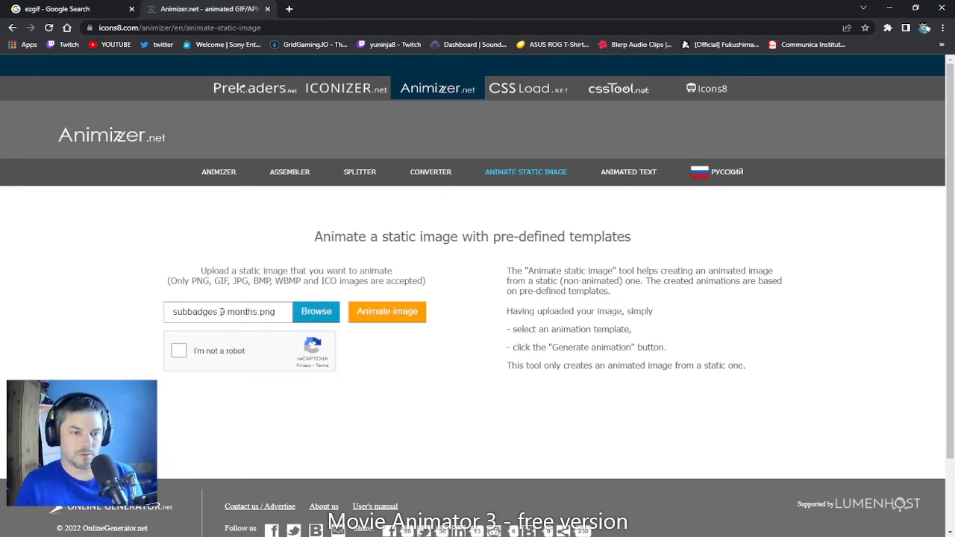
{"action": "left_click", "coordinate": [179, 351]}
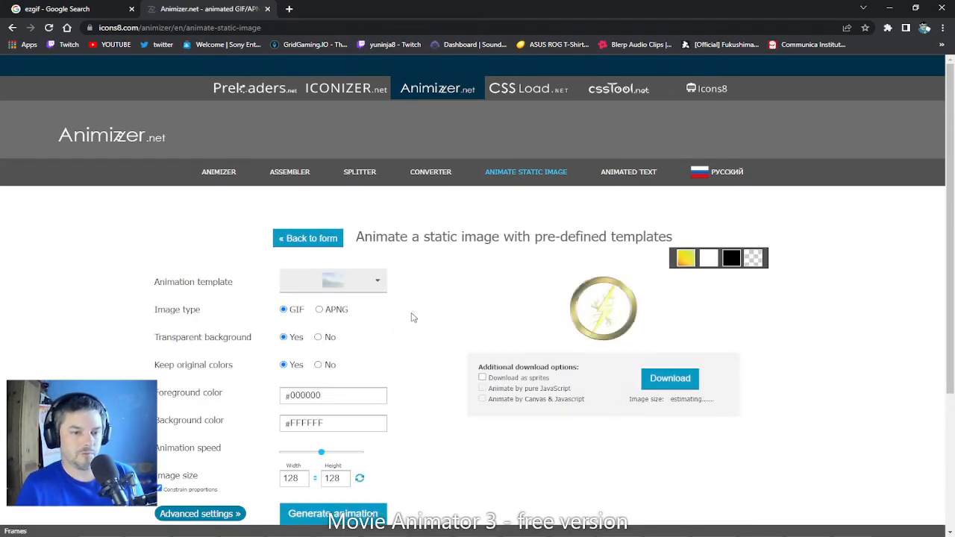
Step: Try the sliding template on the badge image, settle on the spinning animation template and generate the GIF
{"action": "left_click", "coordinate": [334, 291]}
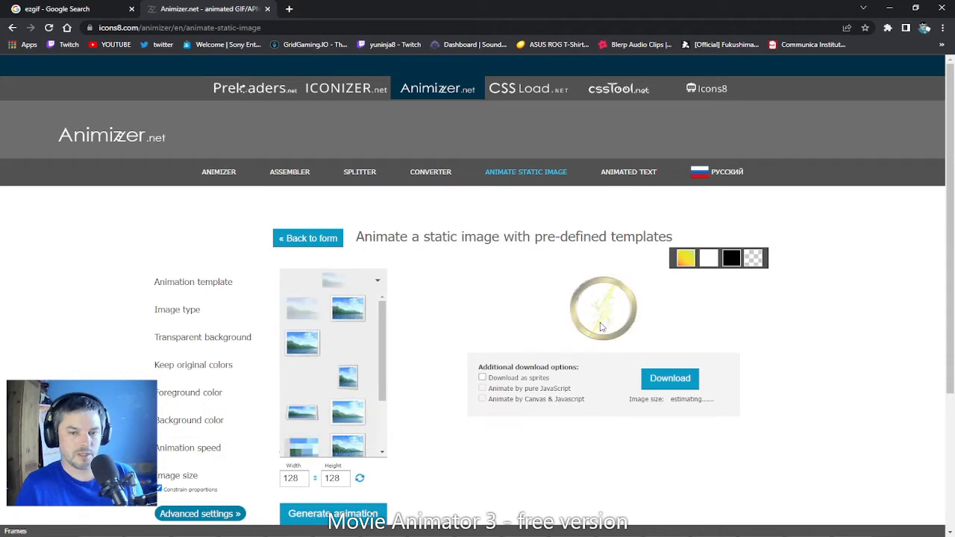
{"action": "left_click", "coordinate": [348, 347]}
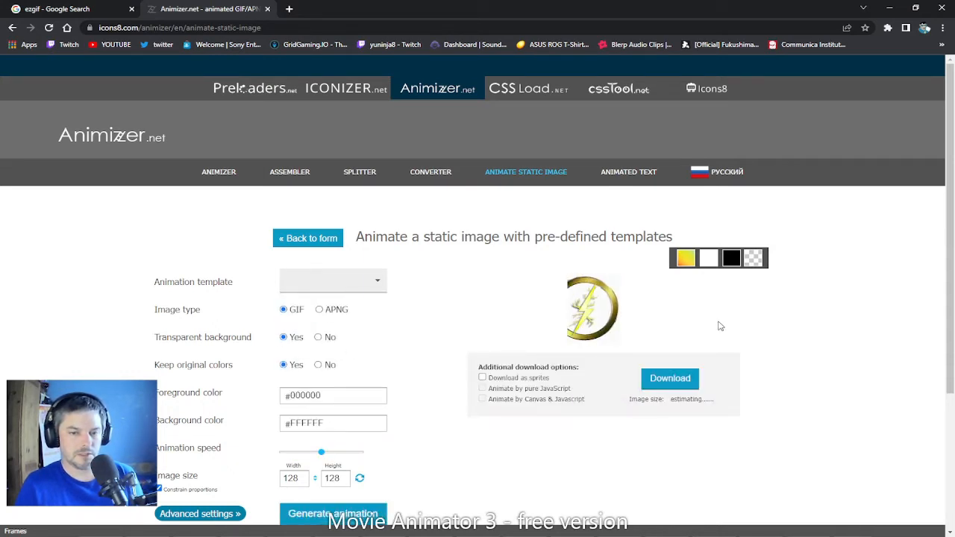
{"action": "left_click", "coordinate": [340, 283]}
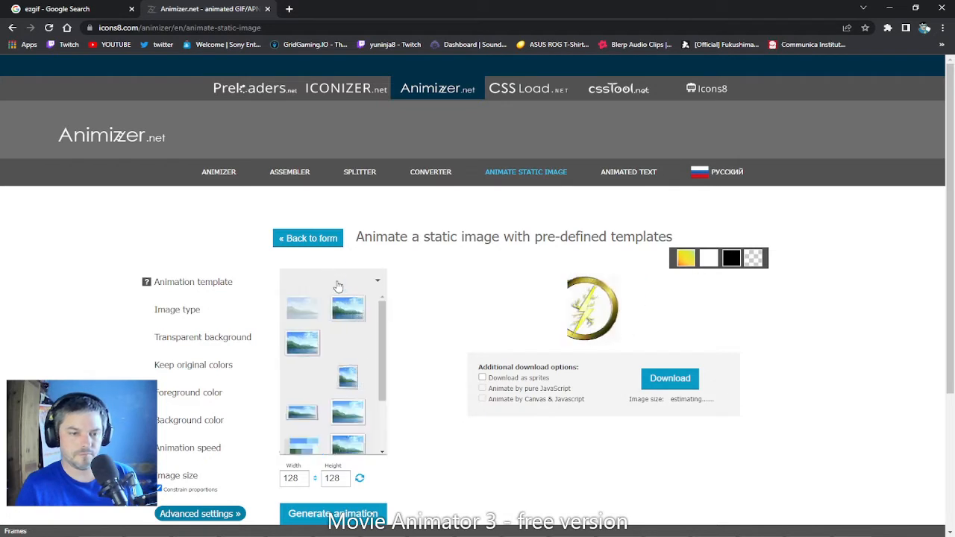
{"action": "left_click", "coordinate": [348, 314]}
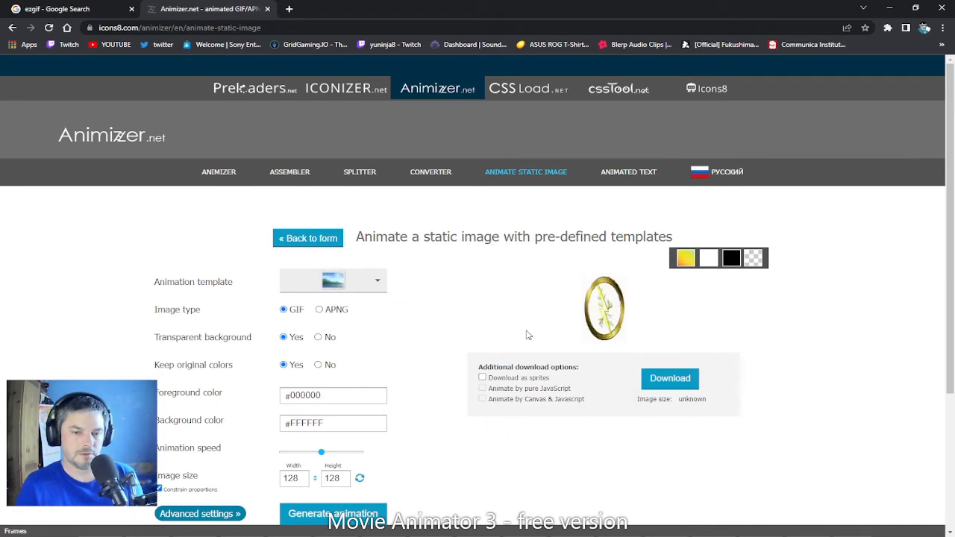
{"action": "scroll", "coordinate": [421, 339], "scroll_direction": "down", "scroll_amount": 2}
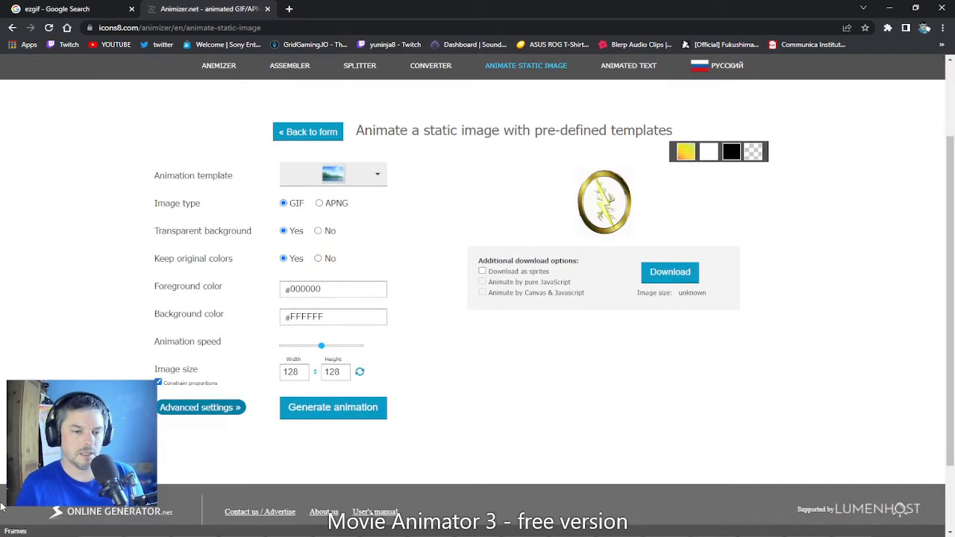
{"action": "left_click", "coordinate": [364, 408]}
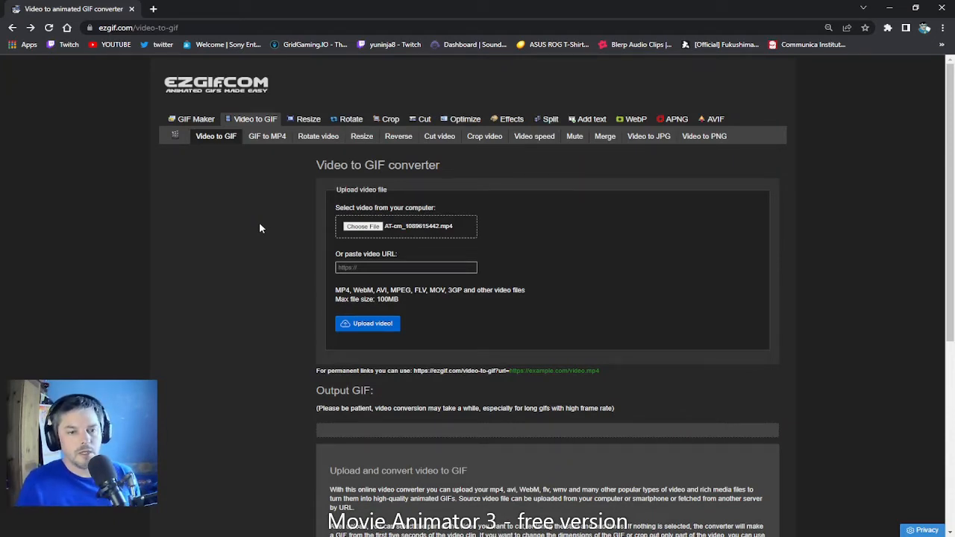
Step: Switch to ezgif's Video to GIF converter and upload the video AT-cm_1089615442.mp4
{"action": "left_click", "coordinate": [359, 227]}
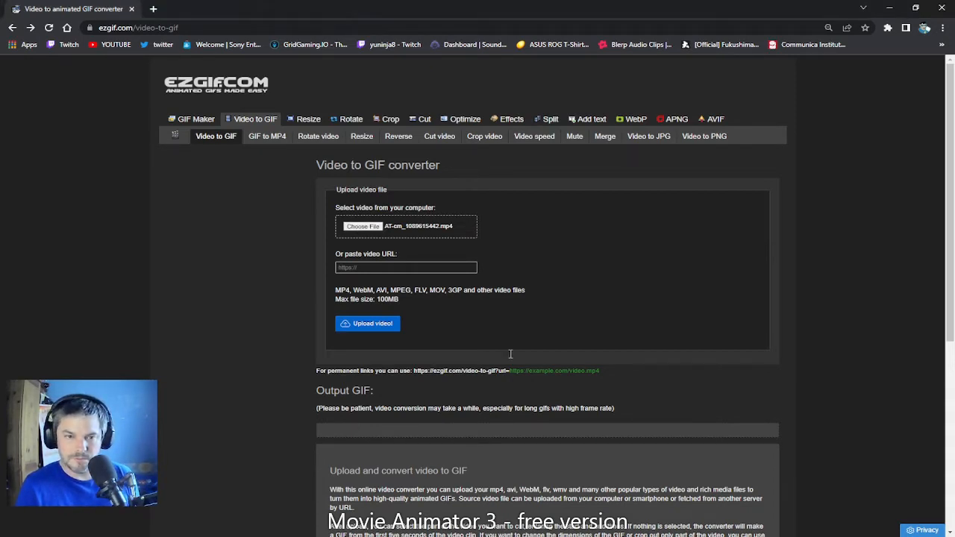
{"action": "left_click", "coordinate": [360, 329]}
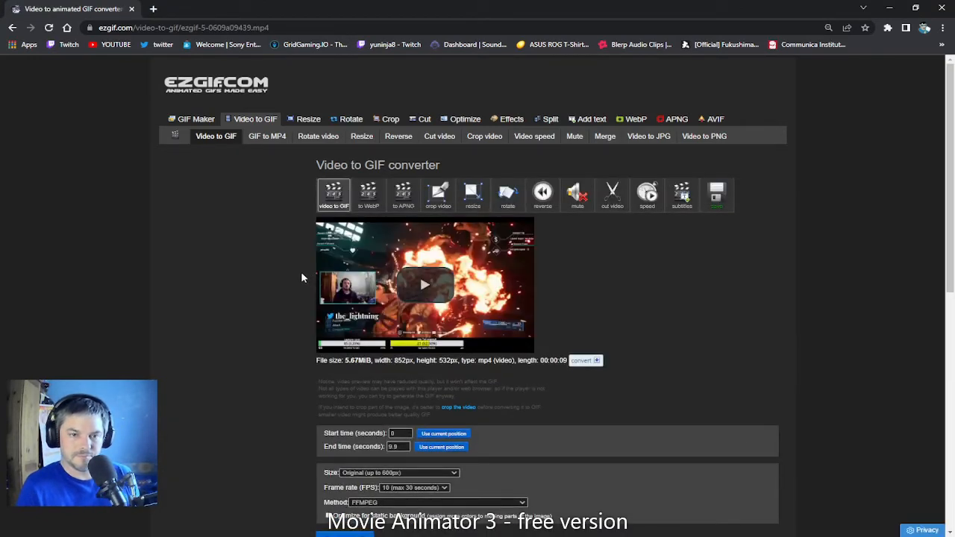
Step: Crop the video to a 138 by 138 px square around the person in the webcam overlay, using the square aspect ratio
{"action": "left_click", "coordinate": [438, 199]}
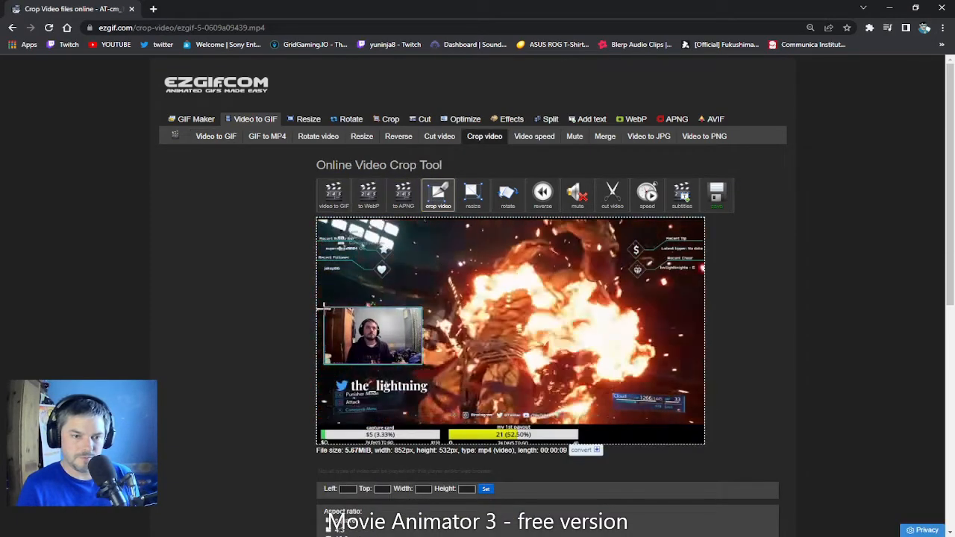
{"action": "left_click_drag", "start_coordinate": [323, 307], "coordinate": [388, 369]}
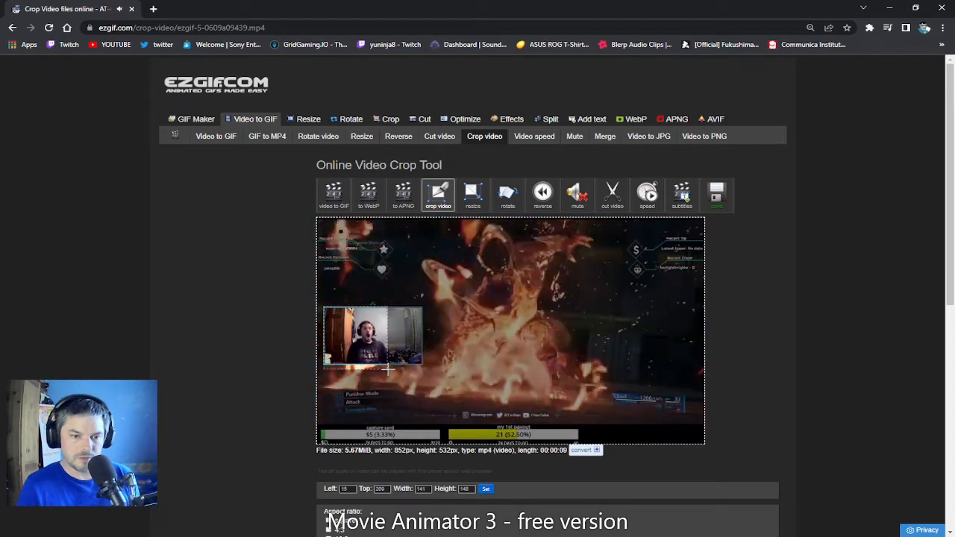
{"action": "scroll", "coordinate": [382, 368], "scroll_direction": "down", "scroll_amount": 3}
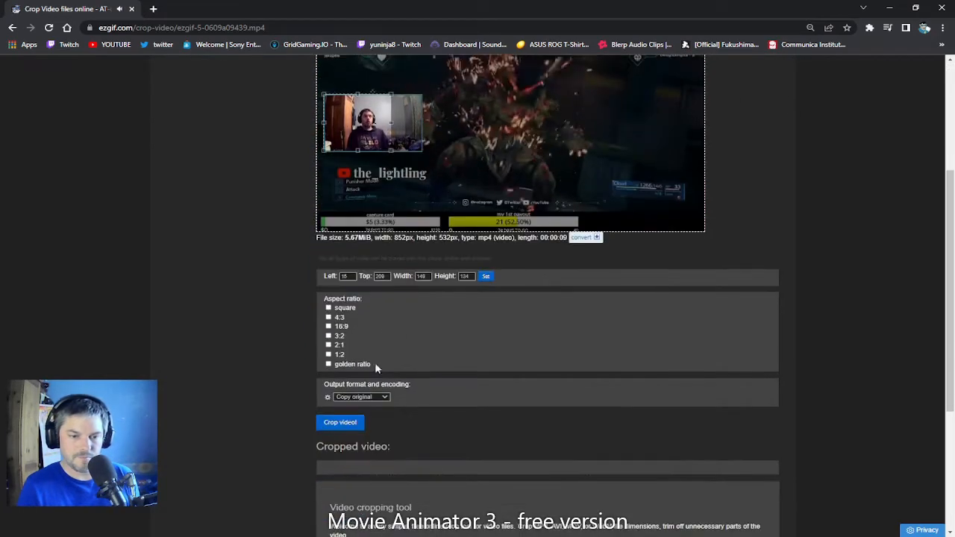
{"action": "left_click", "coordinate": [345, 309]}
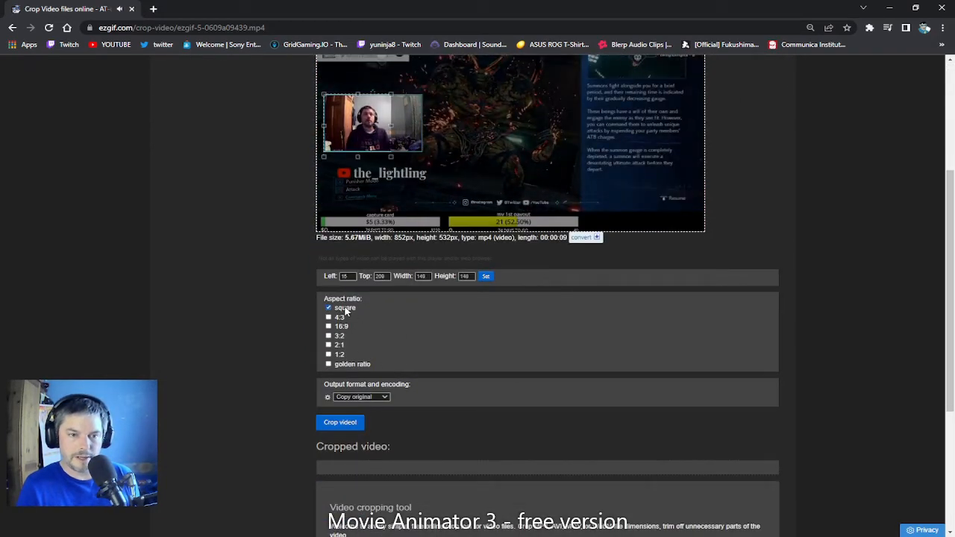
{"action": "scroll", "coordinate": [345, 310], "scroll_direction": "up", "scroll_amount": 1}
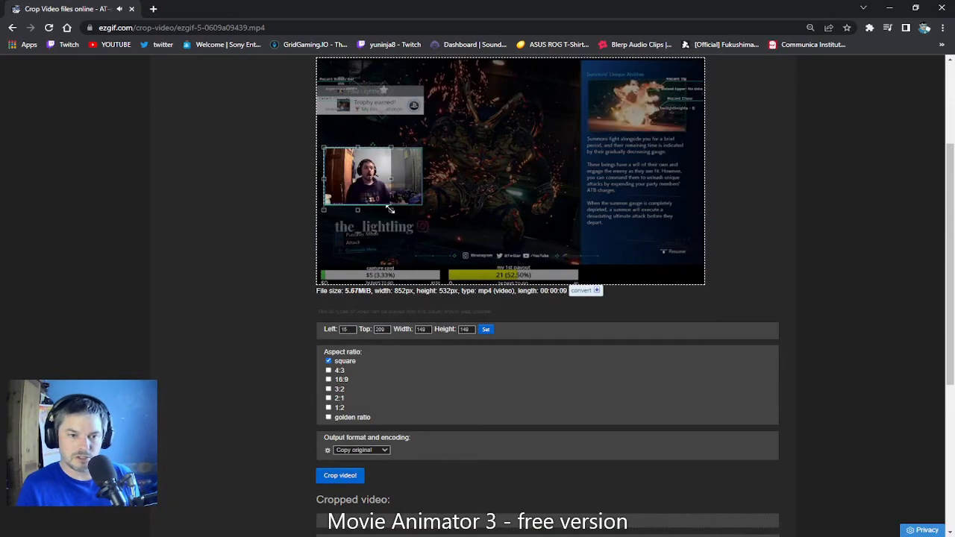
{"action": "left_click_drag", "start_coordinate": [389, 210], "coordinate": [366, 183]}
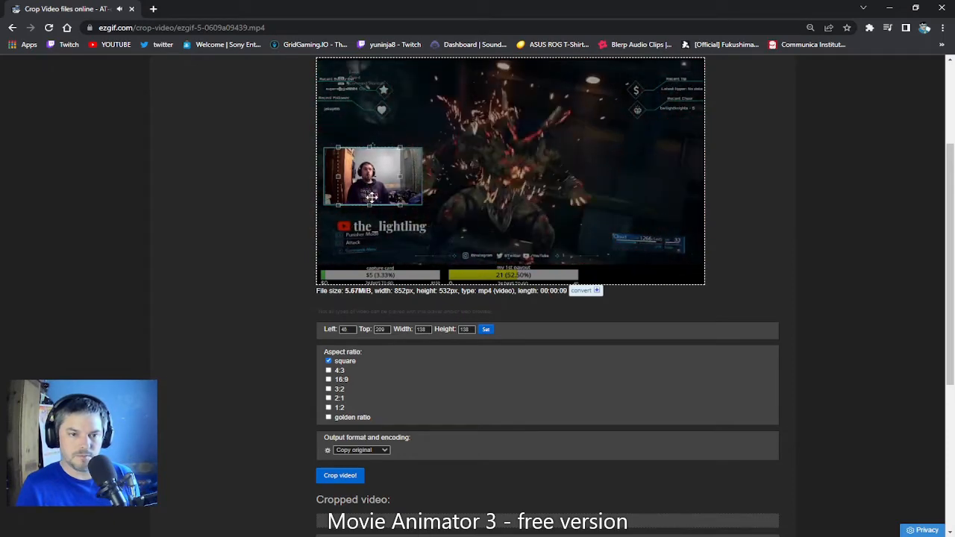
{"action": "scroll", "coordinate": [386, 366], "scroll_direction": "down", "scroll_amount": 3}
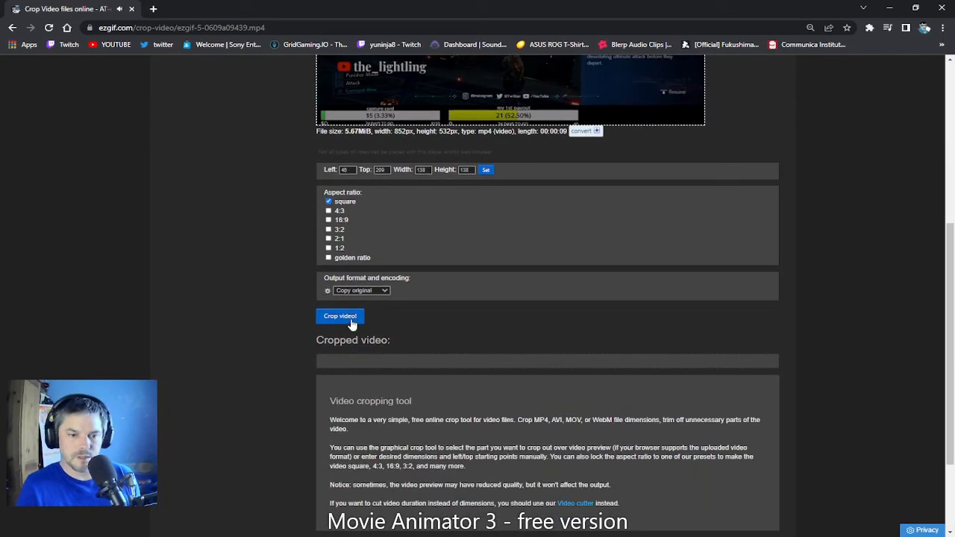
{"action": "left_click", "coordinate": [351, 319]}
{"action": "scroll", "coordinate": [353, 323], "scroll_direction": "down", "scroll_amount": 3}
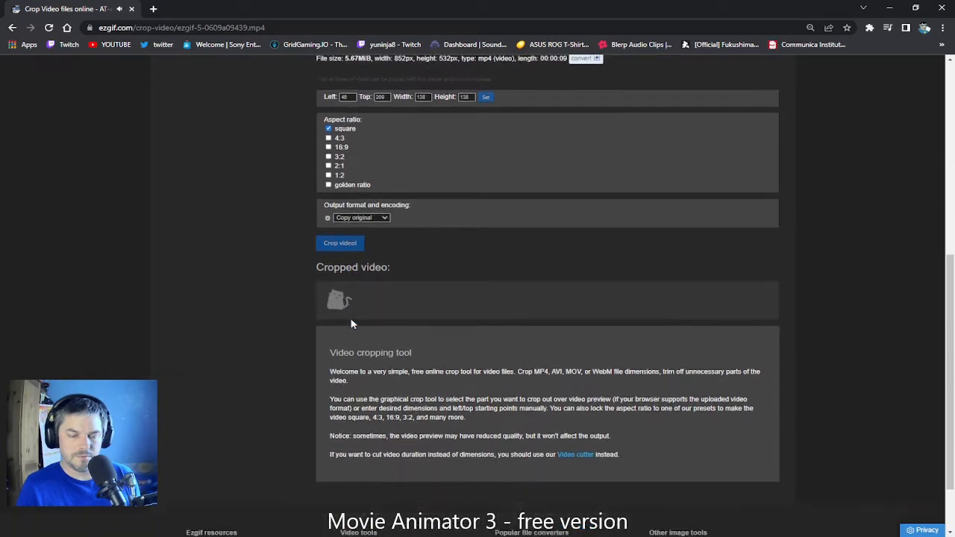
{"action": "scroll", "coordinate": [416, 292], "scroll_direction": "down", "scroll_amount": 1}
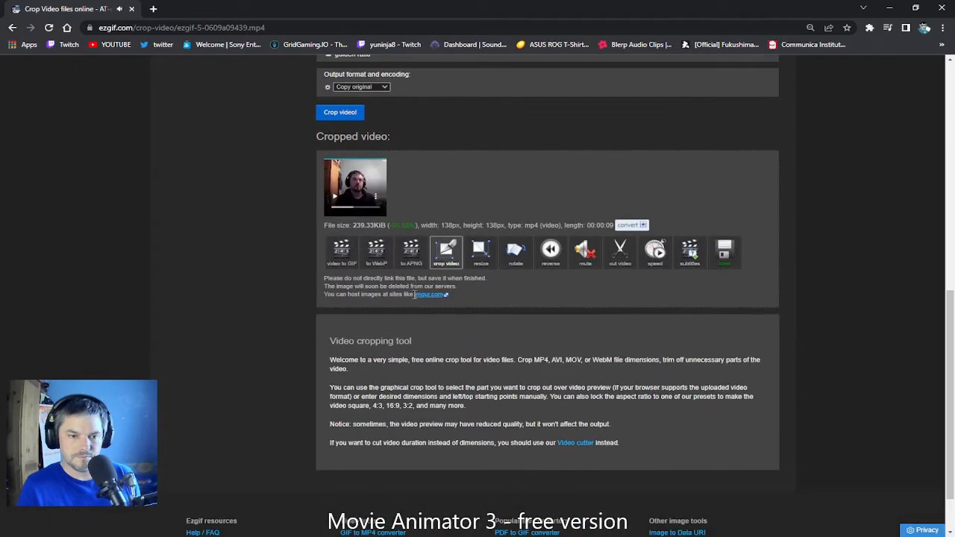
Step: Send the cropped video to the GIF converter and trim it from about 2.2 to about 3.98 seconds using playback positions
{"action": "left_click", "coordinate": [345, 254]}
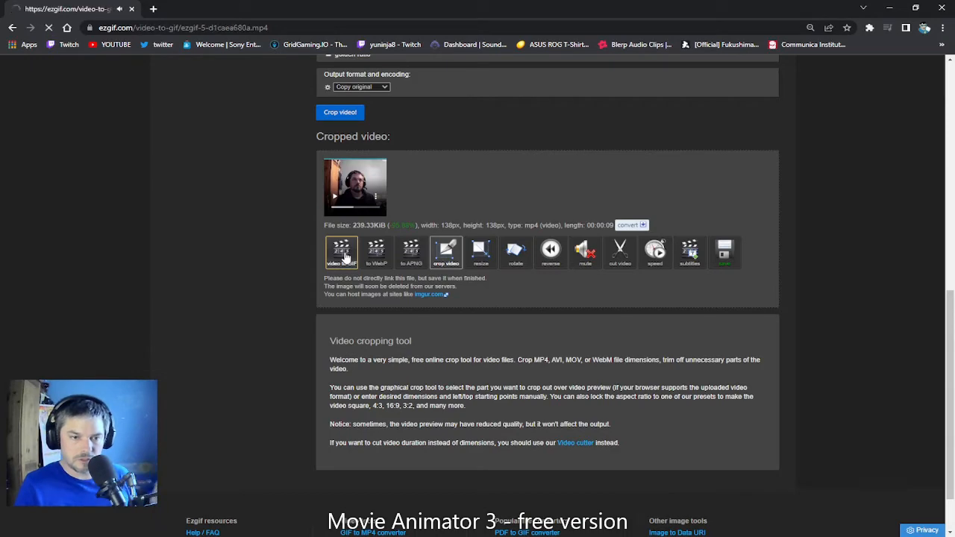
{"action": "scroll", "coordinate": [357, 252], "scroll_direction": "down", "scroll_amount": 2}
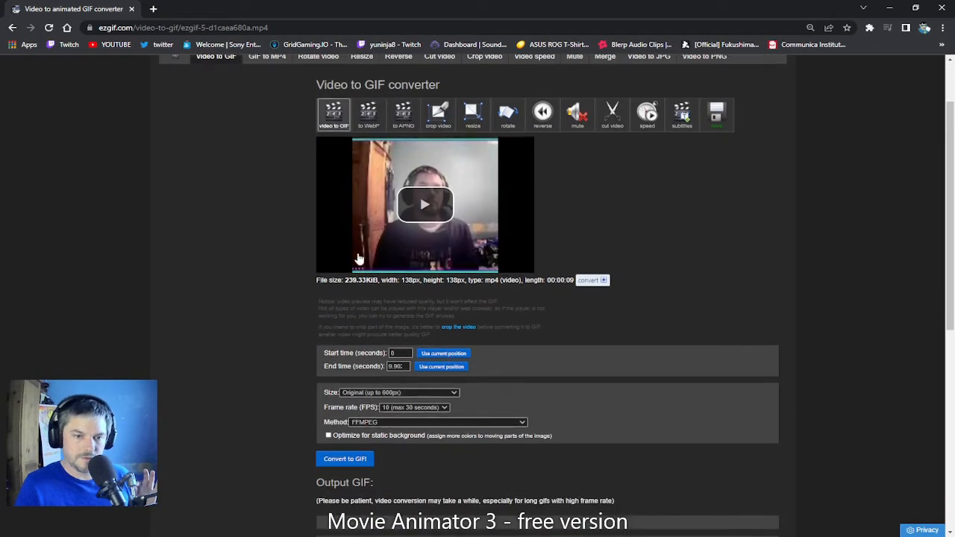
{"action": "scroll", "coordinate": [362, 265], "scroll_direction": "down", "scroll_amount": 1}
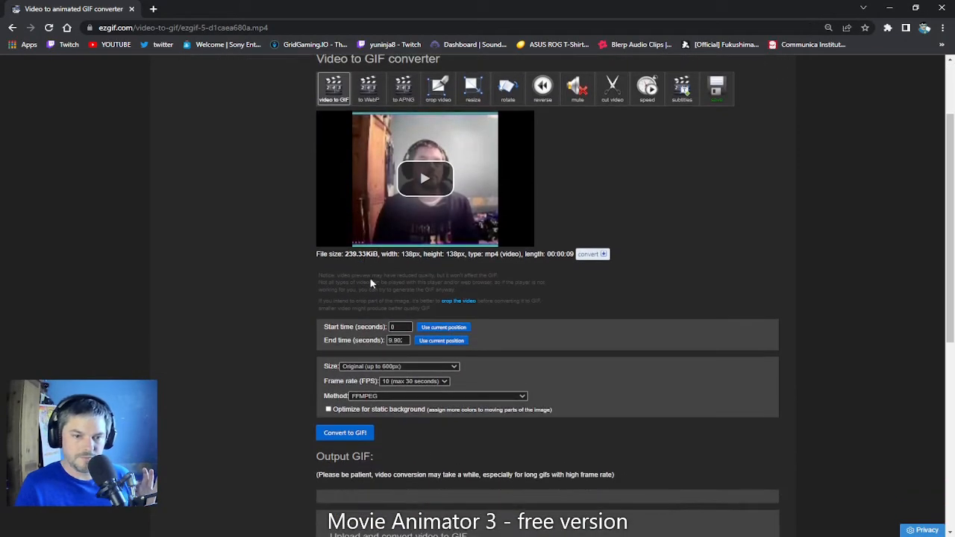
{"action": "left_click", "coordinate": [424, 184]}
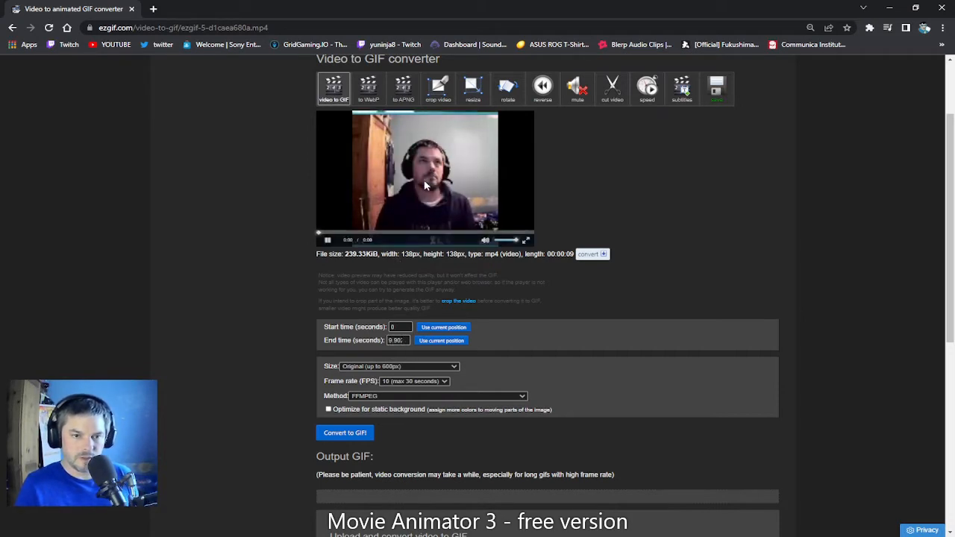
{"action": "left_click", "coordinate": [329, 241]}
{"action": "left_click", "coordinate": [368, 234]}
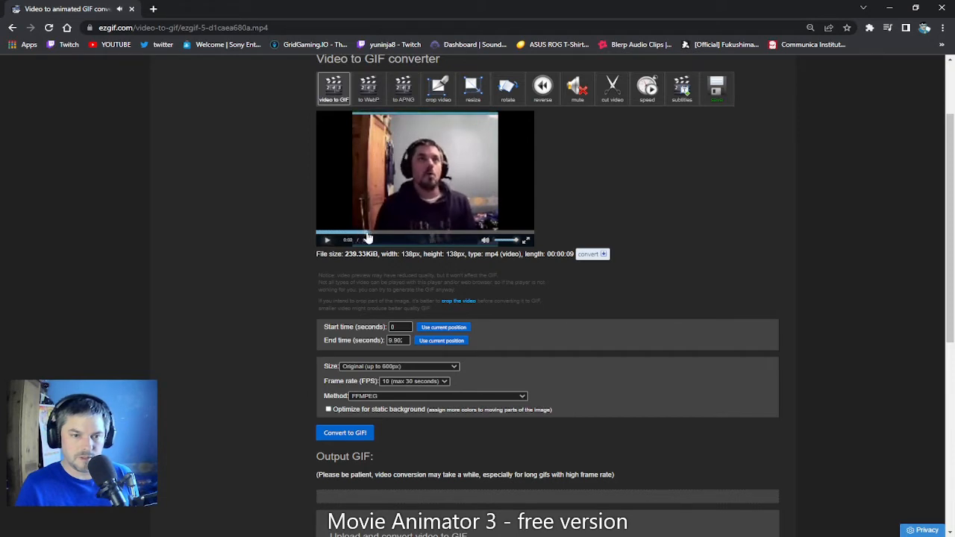
{"action": "left_click", "coordinate": [447, 329]}
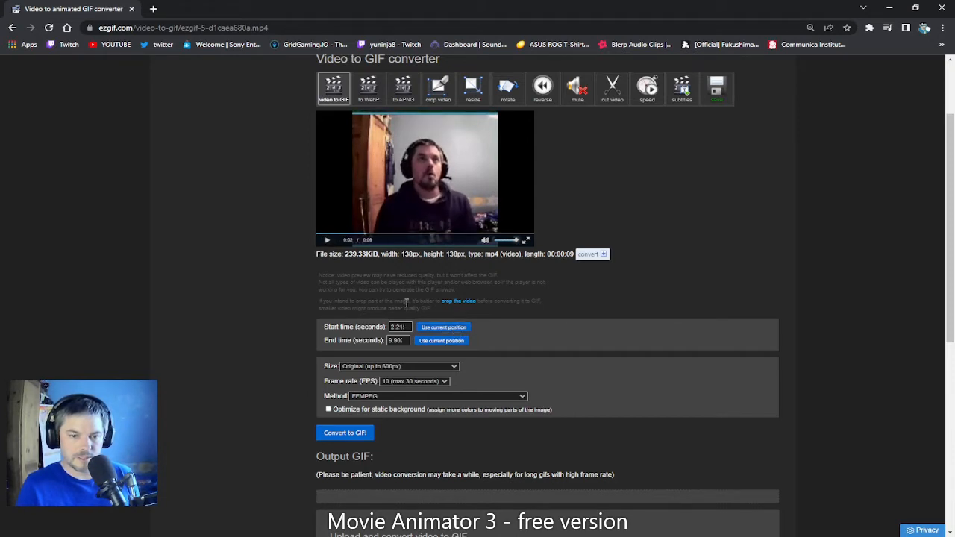
{"action": "left_click", "coordinate": [329, 243]}
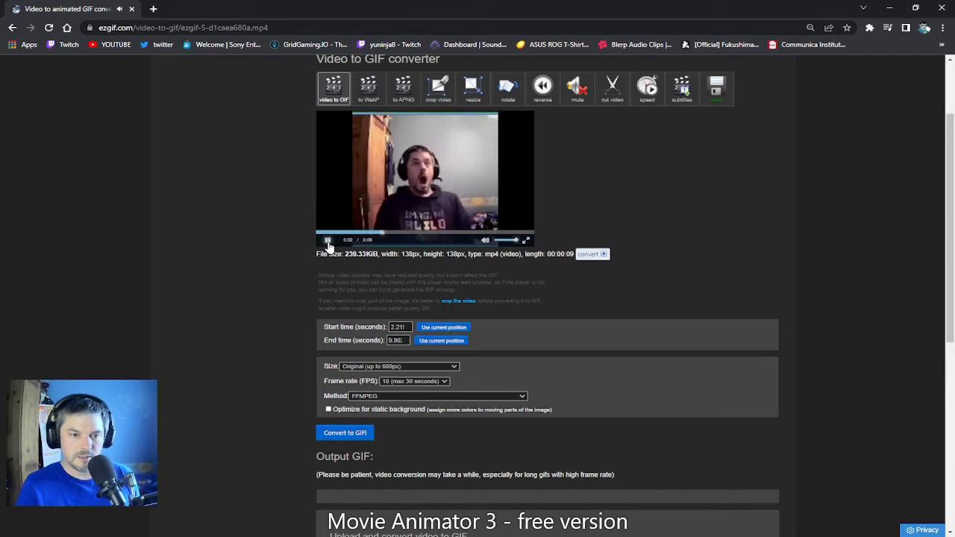
{"action": "left_click", "coordinate": [448, 340]}
Step: Convert the trimmed clip to a GIF at original size and 10 FPS with the FFMPEG method
{"action": "scroll", "coordinate": [395, 344], "scroll_direction": "down", "scroll_amount": 2}
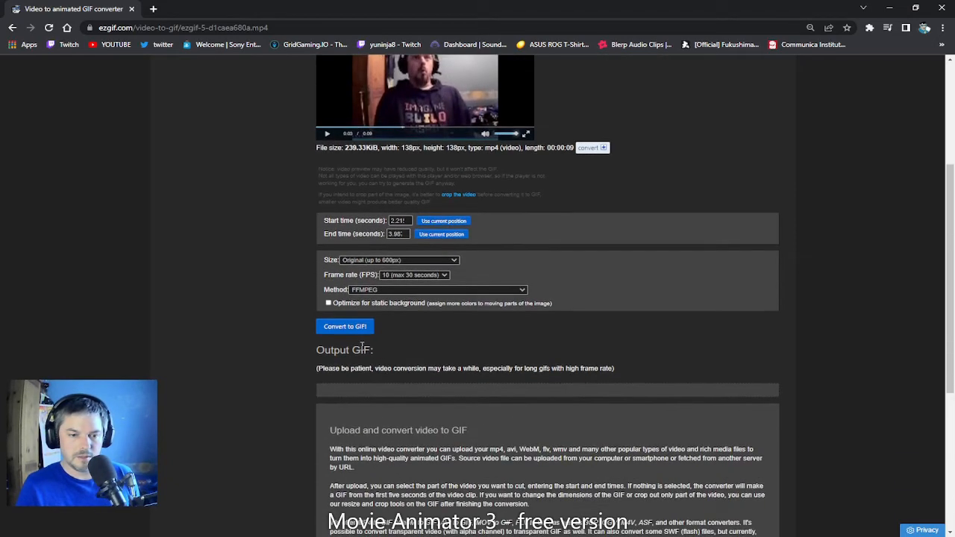
{"action": "left_click", "coordinate": [350, 328]}
{"action": "scroll", "coordinate": [357, 337], "scroll_direction": "down", "scroll_amount": 2}
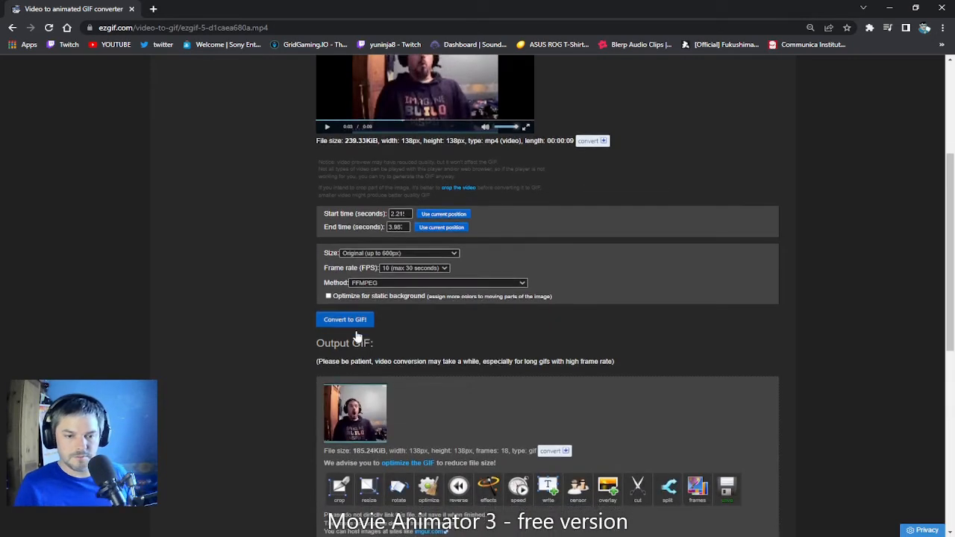
Step: Resize the converted GIF to 112 px wide by 112 px high
{"action": "scroll", "coordinate": [366, 330], "scroll_direction": "down", "scroll_amount": 1}
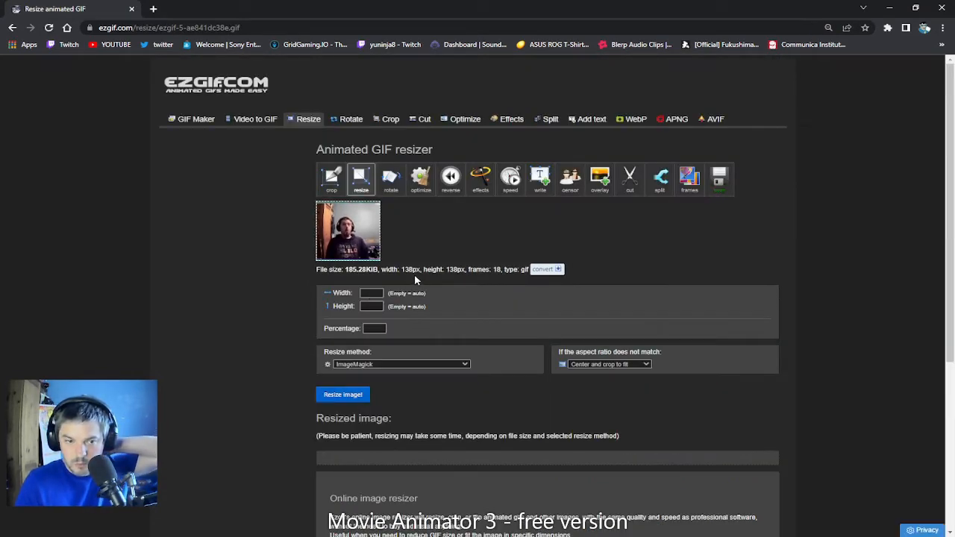
{"action": "left_click", "coordinate": [371, 293]}
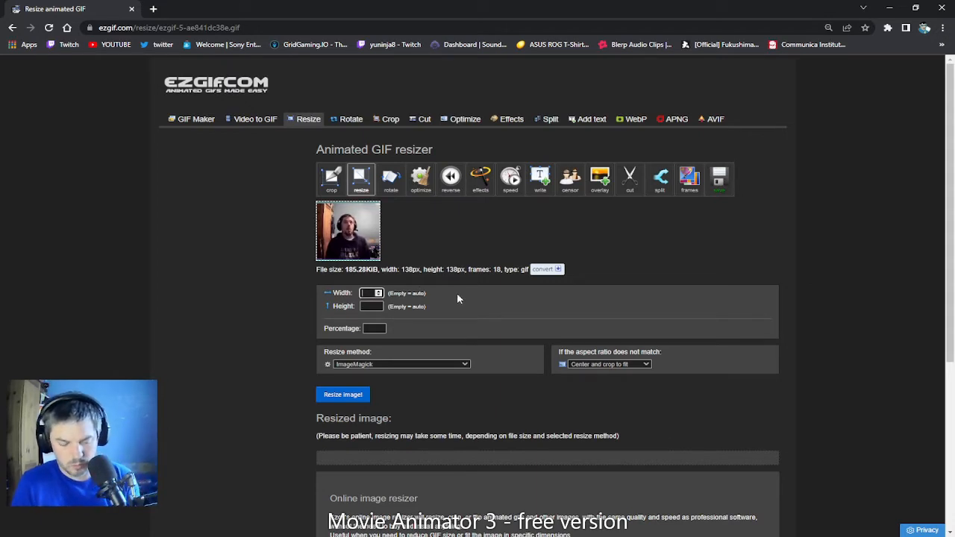
{"action": "type", "text": "112"}
{"action": "key", "text": "Tab"}
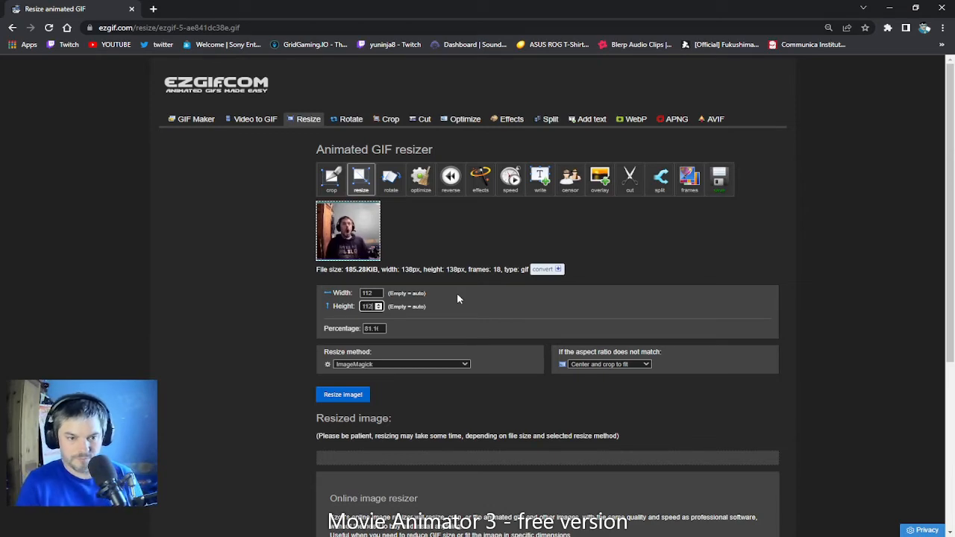
{"action": "left_click", "coordinate": [355, 395]}
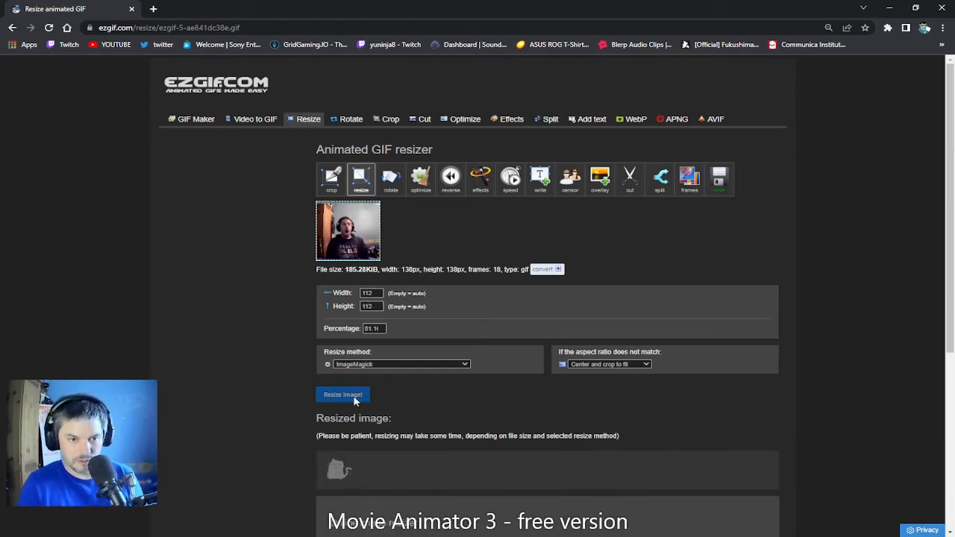
Step: Save the resized 112 by 112 px GIF to the computer as ezgif.com-gif-maker.gif
{"action": "scroll", "coordinate": [455, 399], "scroll_direction": "down", "scroll_amount": 2}
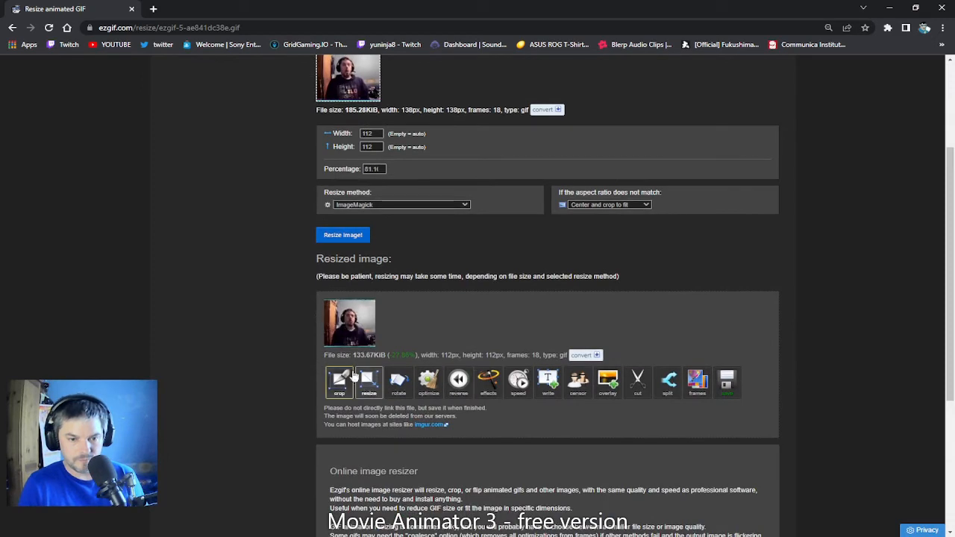
{"action": "left_click", "coordinate": [727, 396]}
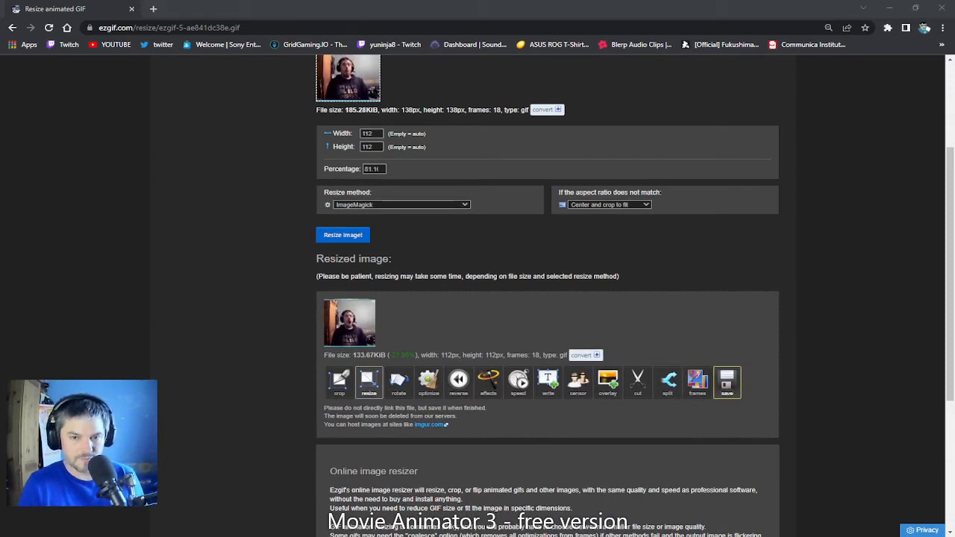
{"action": "left_click", "coordinate": [836, 520]}
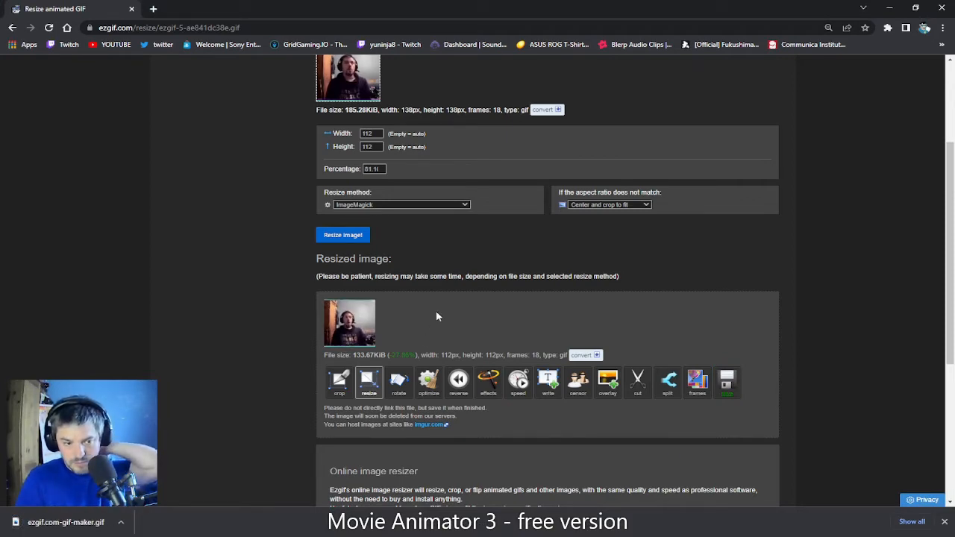
{"action": "scroll", "coordinate": [177, 333], "scroll_direction": "down", "scroll_amount": 1}
{"action": "scroll", "coordinate": [178, 340], "scroll_direction": "down", "scroll_amount": 2}
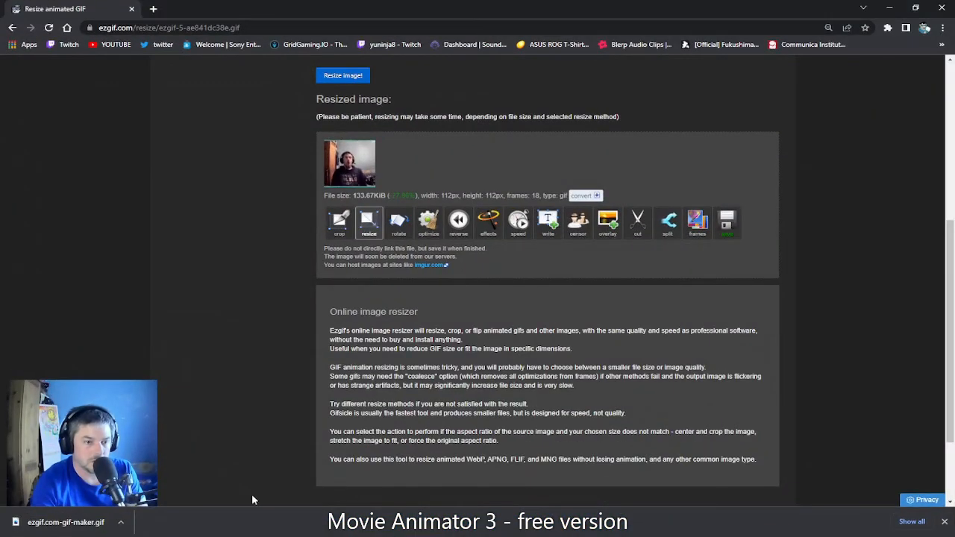
Step: Switch to Twitch and open the Emotes page under Viewer Rewards in the Creator Dashboard
{"action": "left_click", "coordinate": [64, 46]}
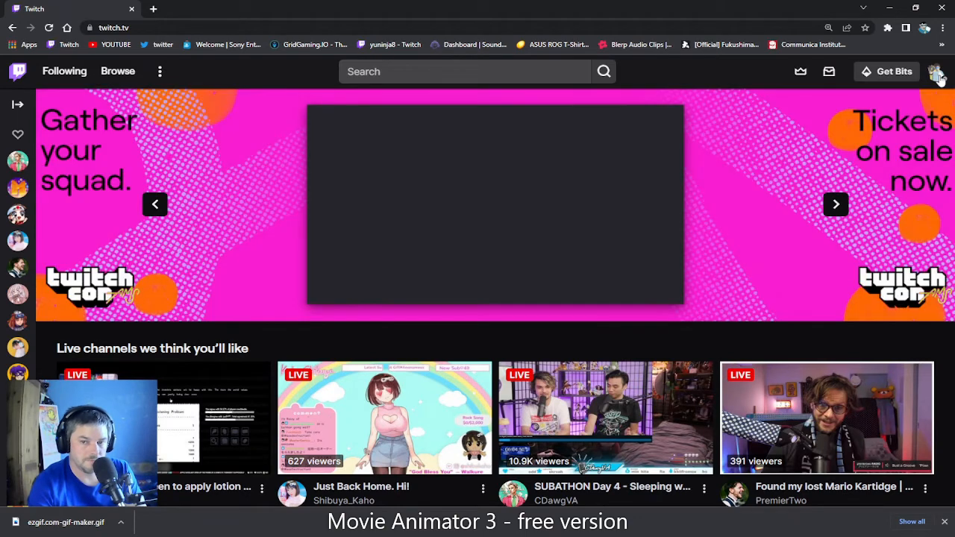
{"action": "left_click", "coordinate": [937, 75]}
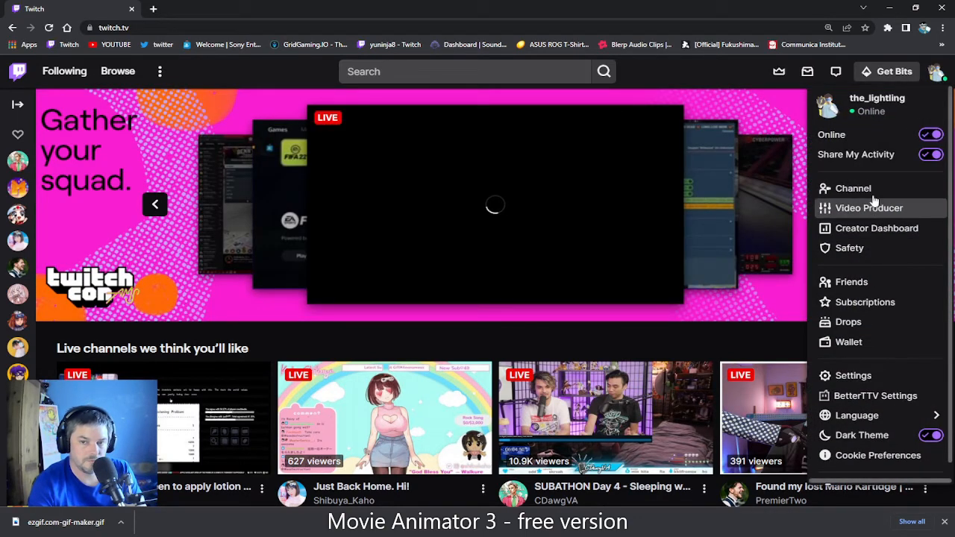
{"action": "left_click", "coordinate": [871, 229]}
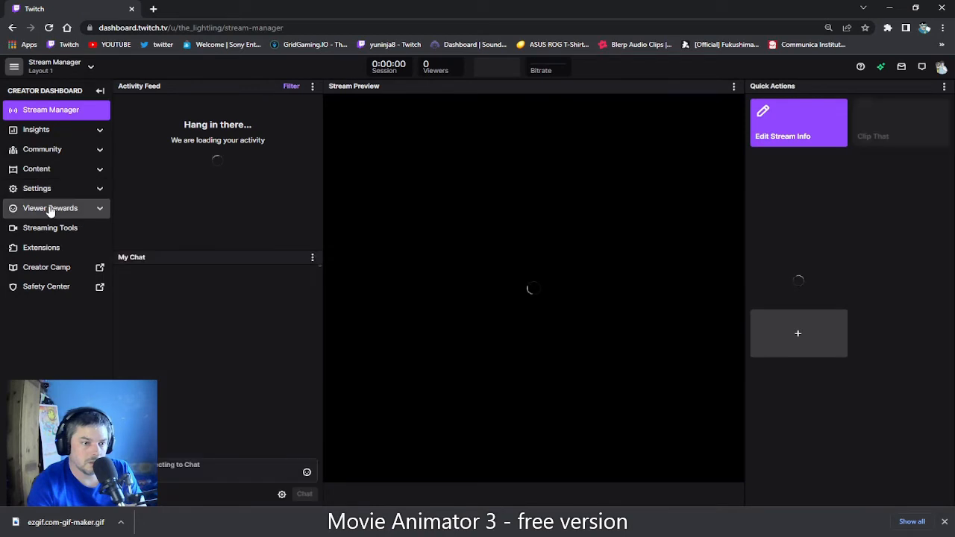
{"action": "left_click", "coordinate": [50, 209]}
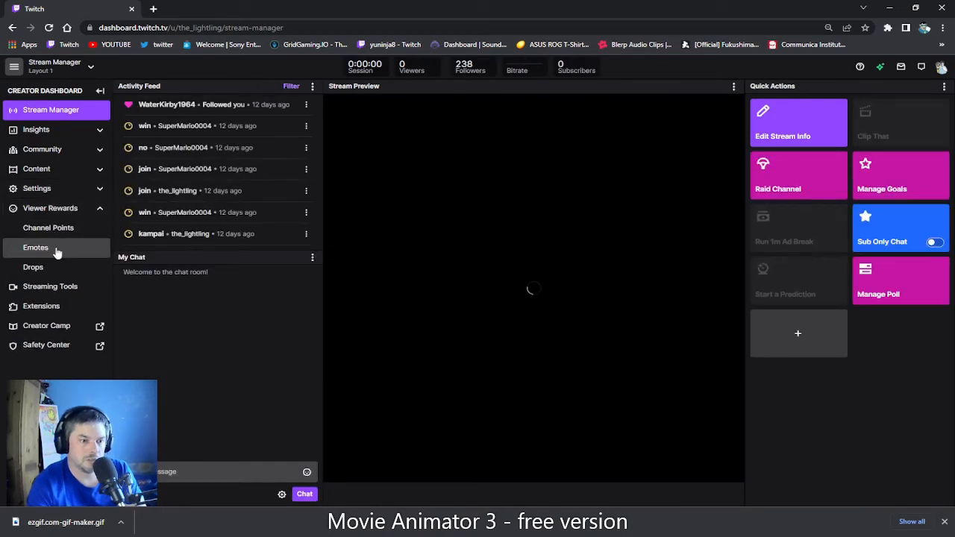
{"action": "left_click", "coordinate": [57, 253]}
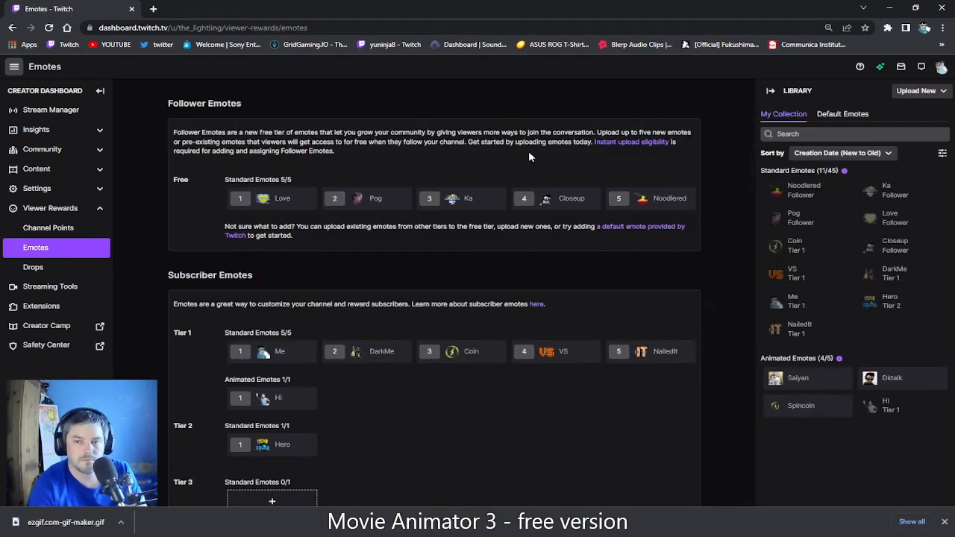
Step: Start a new animated emote upload with Easy Animate and load the static pink fox image under 1 MB
{"action": "left_click", "coordinate": [913, 96]}
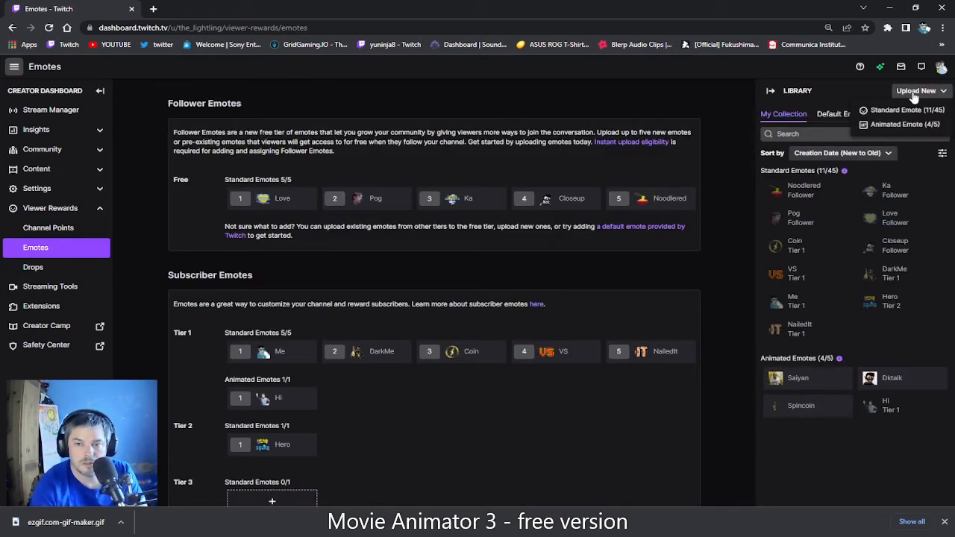
{"action": "left_click", "coordinate": [895, 125]}
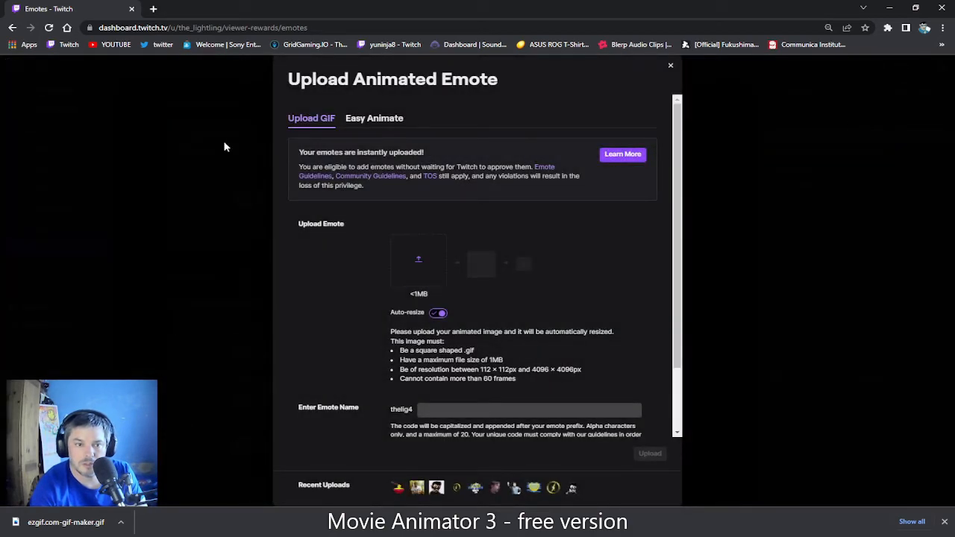
{"action": "left_click", "coordinate": [371, 120]}
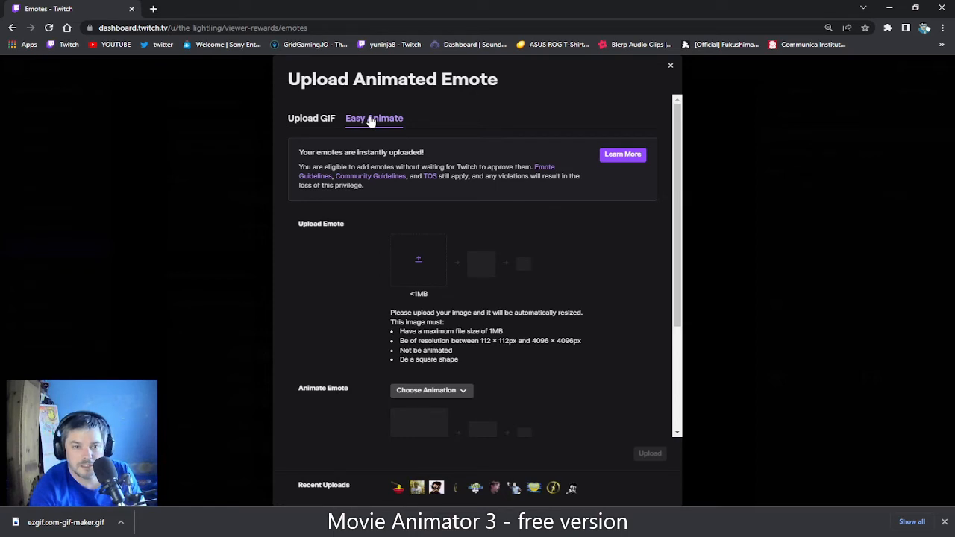
{"action": "left_click", "coordinate": [421, 262]}
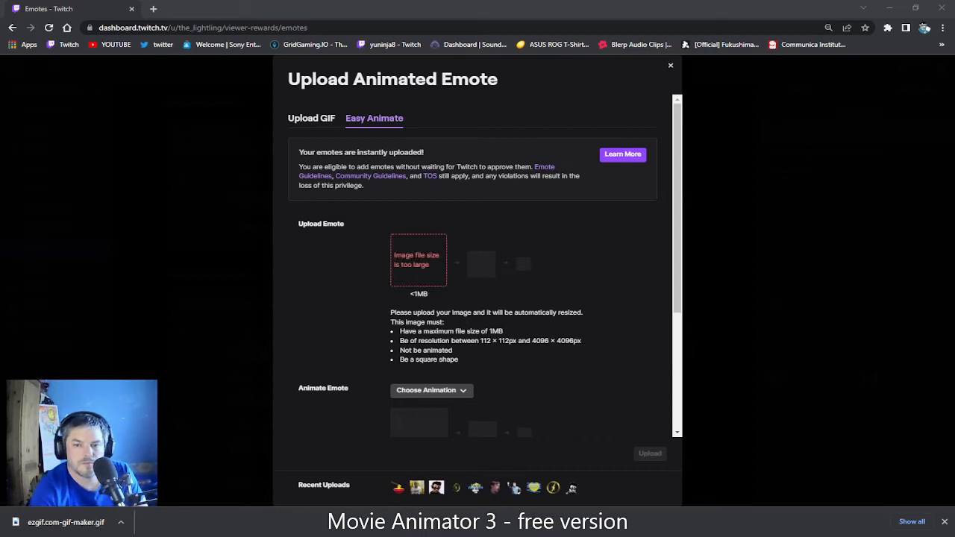
{"action": "left_click", "coordinate": [848, 491]}
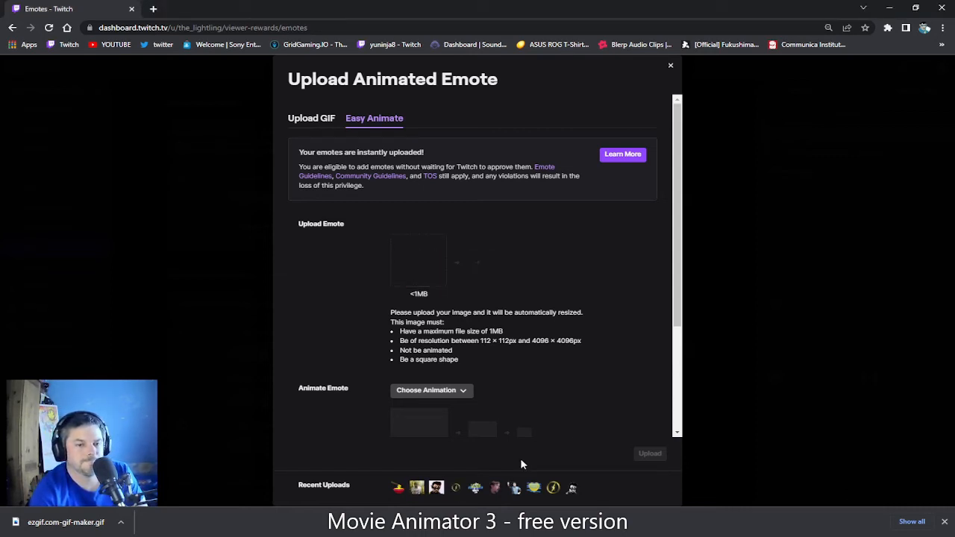
Step: Apply the Shake animation to the pink fox emote and view its animated preview
{"action": "left_click", "coordinate": [419, 392]}
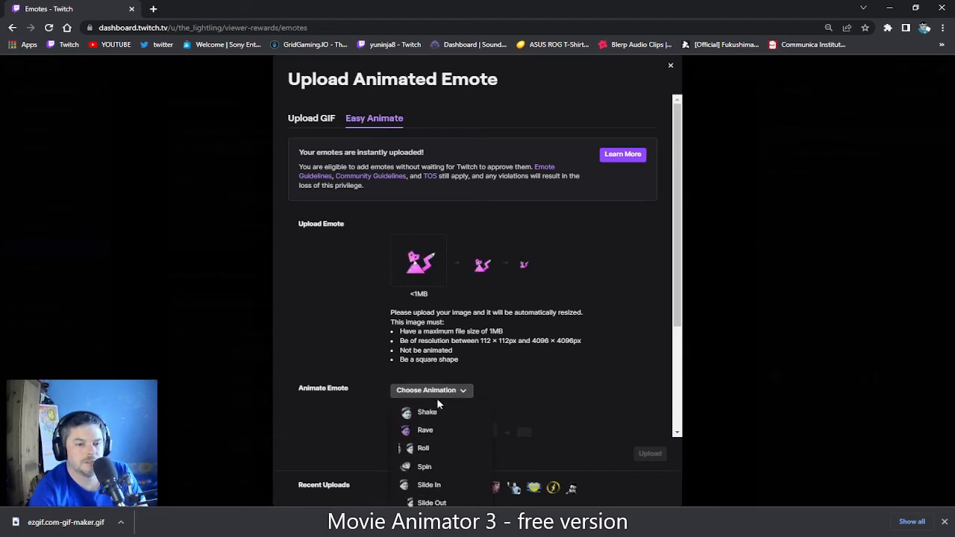
{"action": "left_click", "coordinate": [443, 412]}
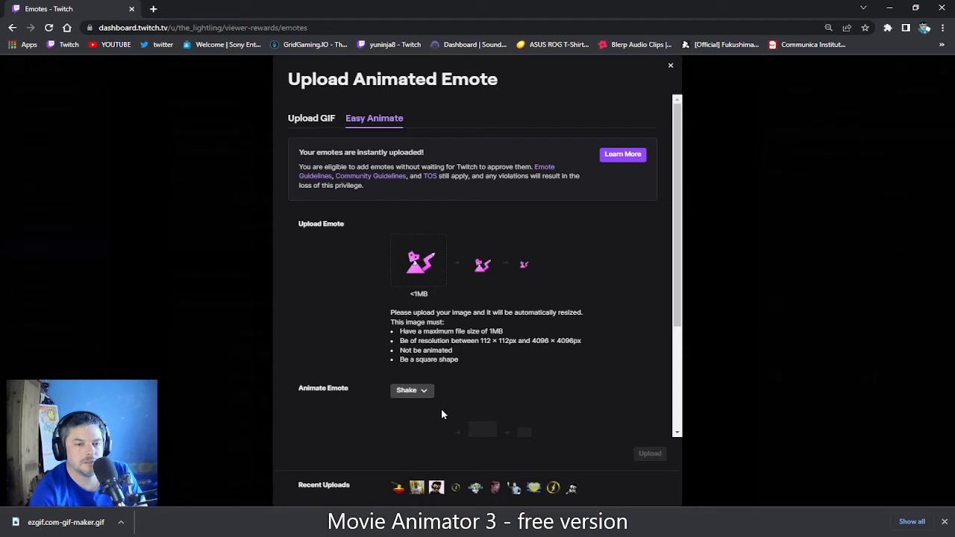
{"action": "scroll", "coordinate": [569, 319], "scroll_direction": "down", "scroll_amount": 1}
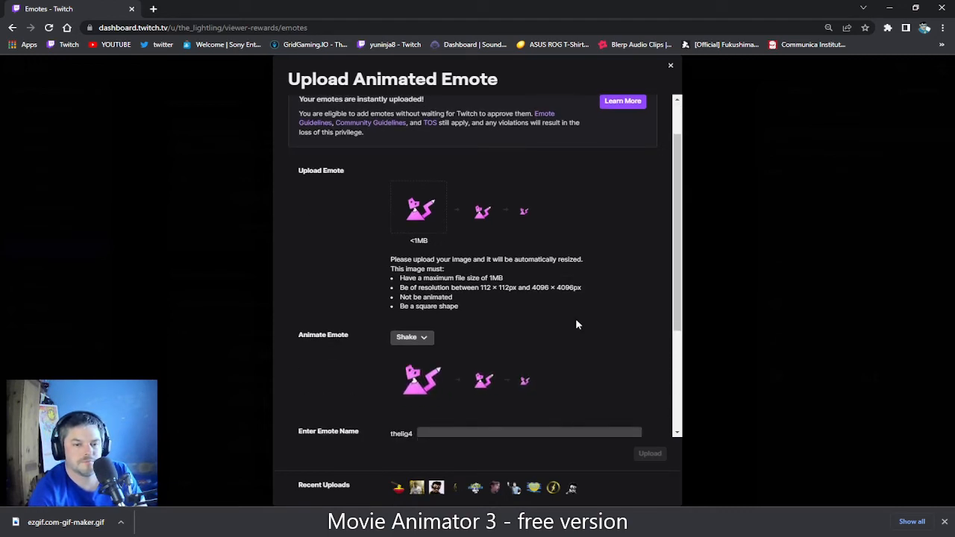
Step: Name the animated emote foxshake and upload it to the emote collection
{"action": "scroll", "coordinate": [486, 349], "scroll_direction": "down", "scroll_amount": 1}
{"action": "scroll", "coordinate": [485, 350], "scroll_direction": "down", "scroll_amount": 2}
{"action": "left_click", "coordinate": [475, 276]}
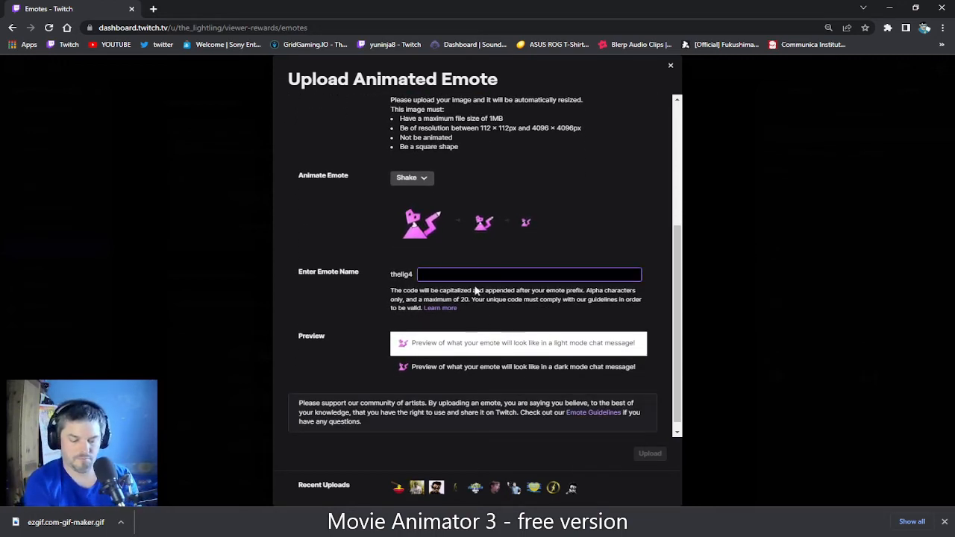
{"action": "type", "text": "fc"}
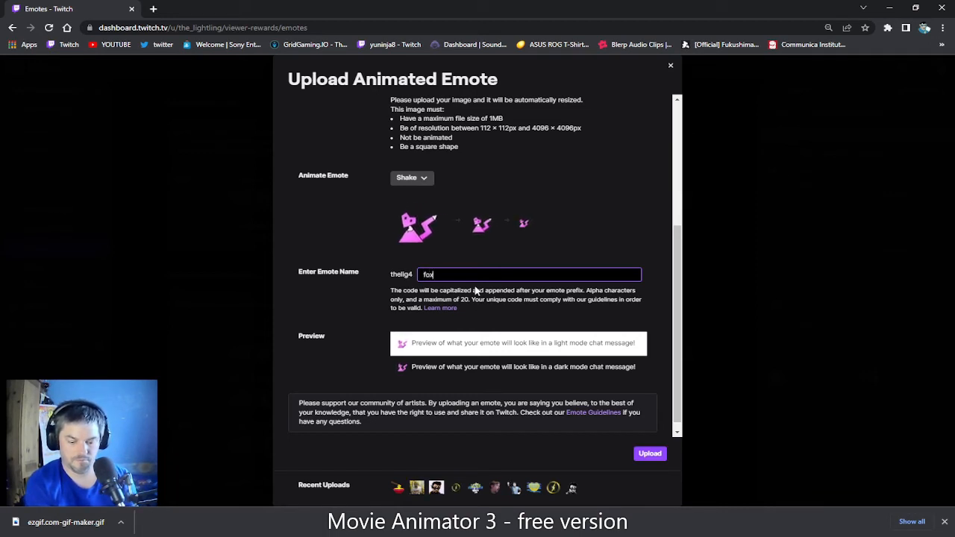
{"action": "type", "text": "x"}
{"action": "type", "text": "hake"}
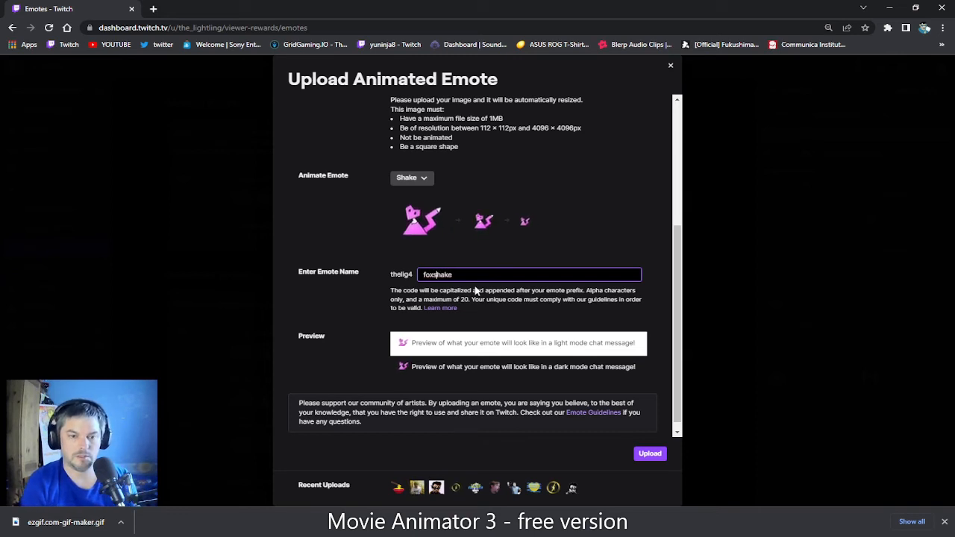
{"action": "scroll", "coordinate": [517, 371], "scroll_direction": "down", "scroll_amount": 1}
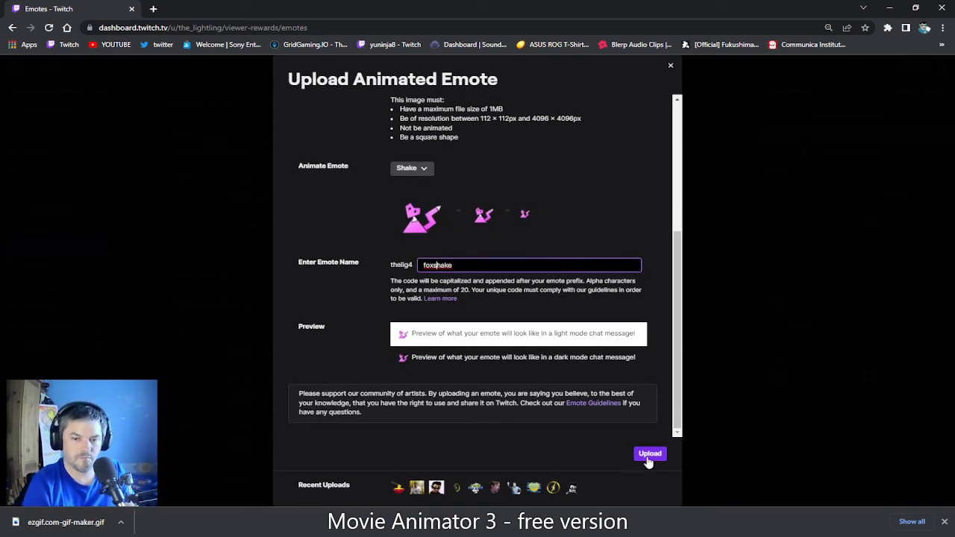
{"action": "left_click", "coordinate": [650, 455]}
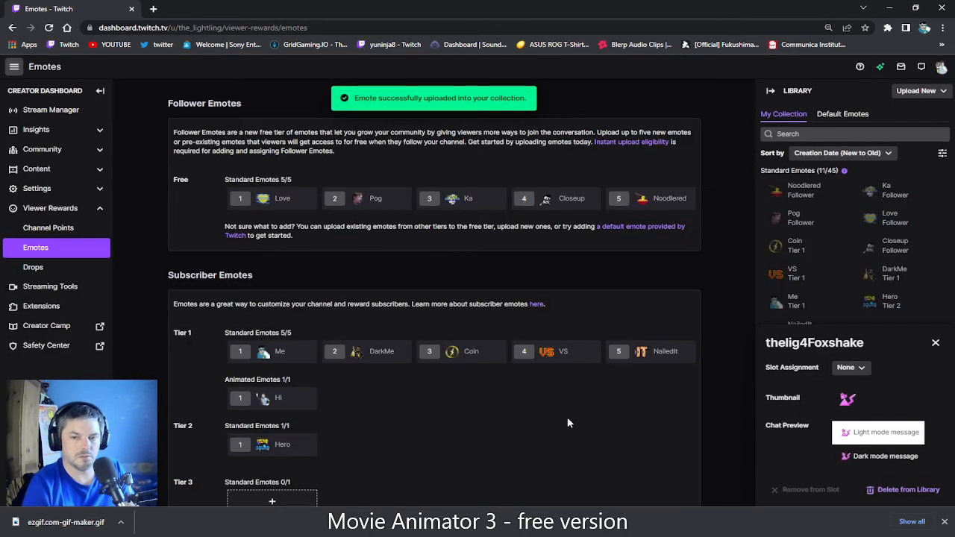
{"action": "scroll", "coordinate": [567, 423], "scroll_direction": "down", "scroll_amount": 2}
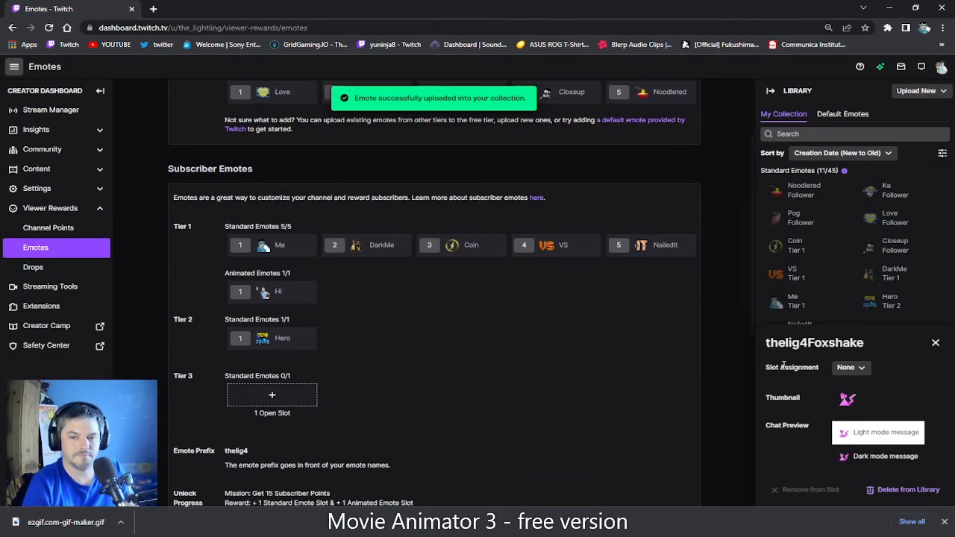